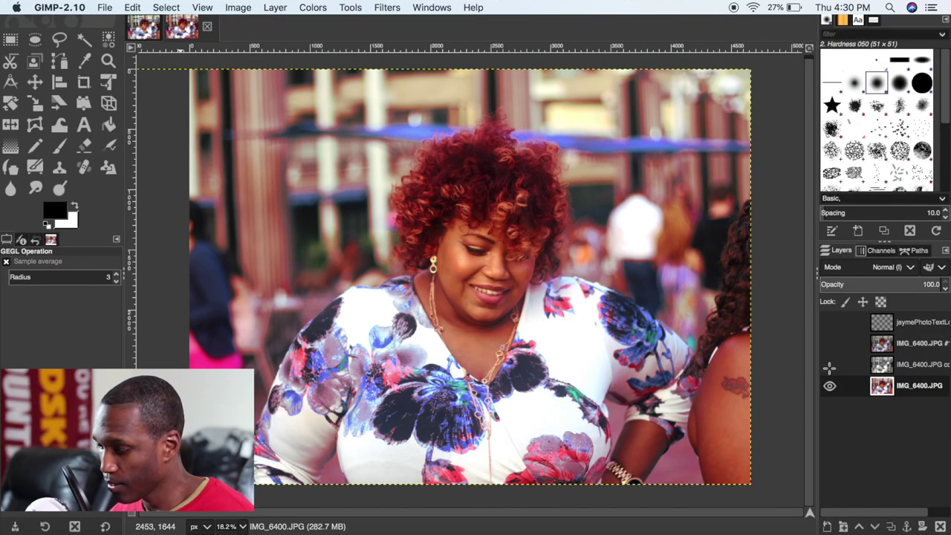
# Show the black-and-white copy layer in the finished example, and switch to the other open image.
pyautogui.click(830, 365)
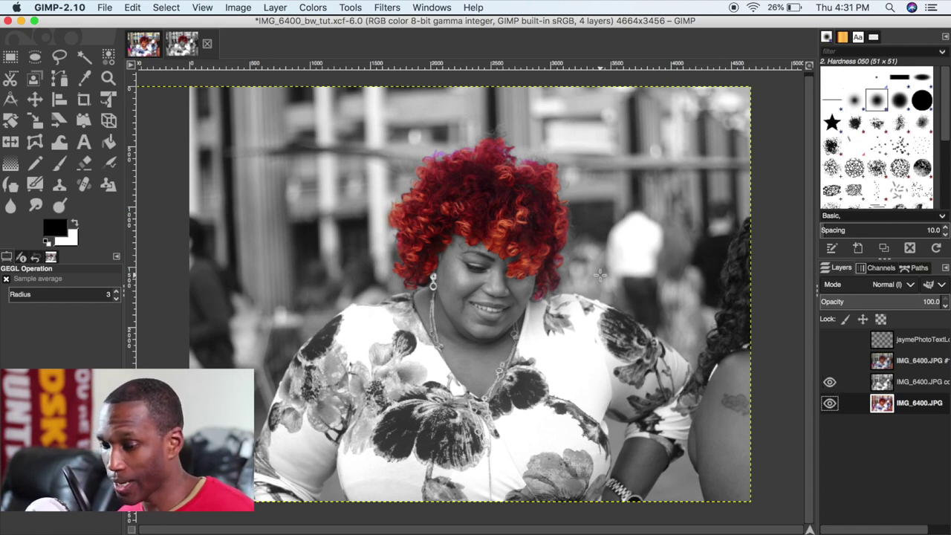
pyautogui.click(144, 46)
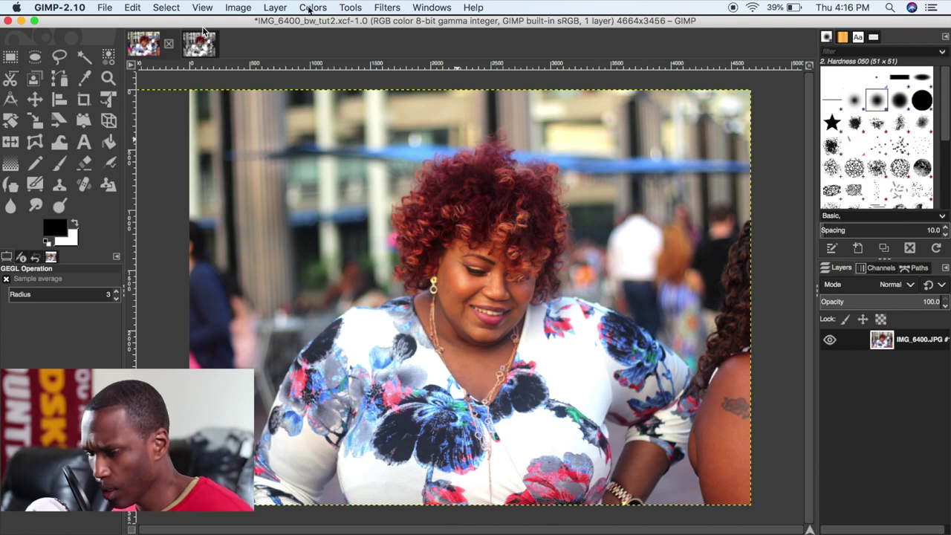
# Raise the photo's brightness to 32 and its contrast to 32 with Brightness-Contrast.
pyautogui.click(314, 9)
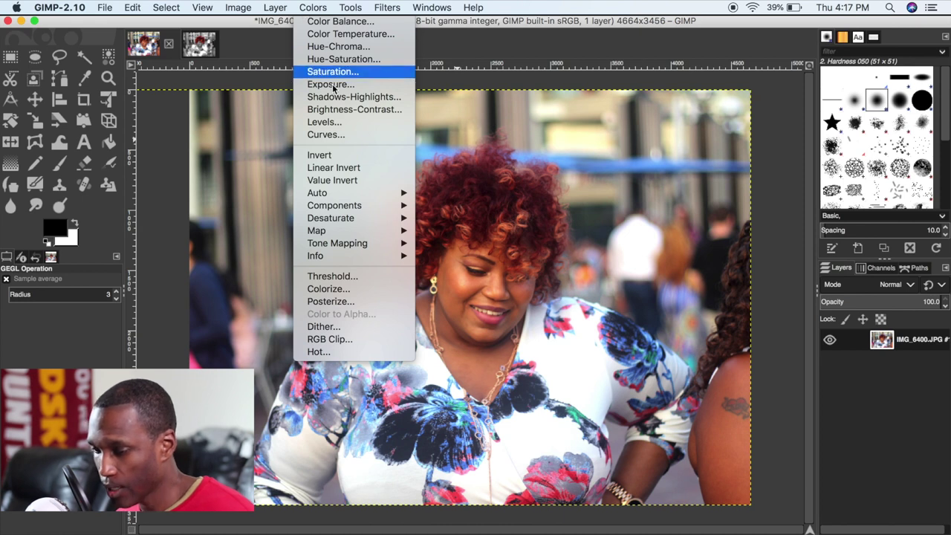
pyautogui.click(341, 109)
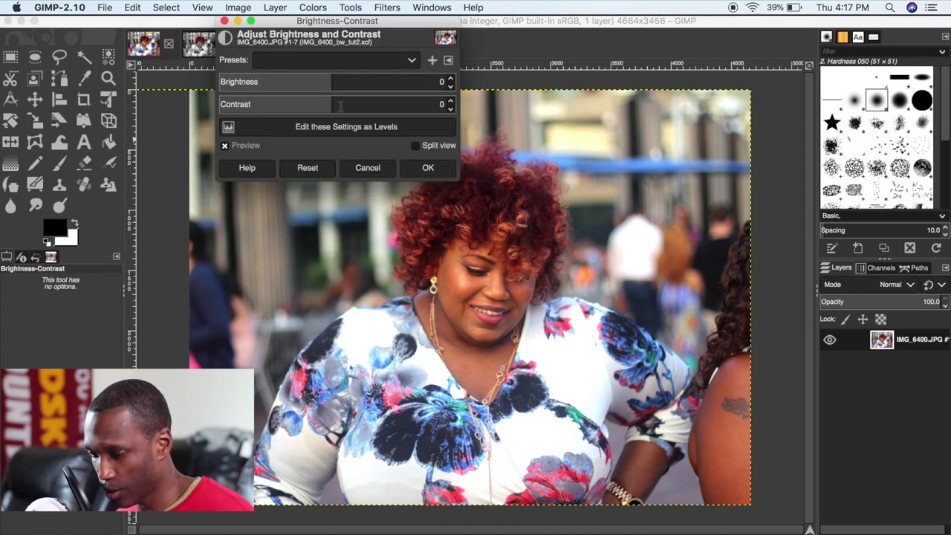
pyautogui.click(439, 84)
pyautogui.write('32')
pyautogui.press('Return')
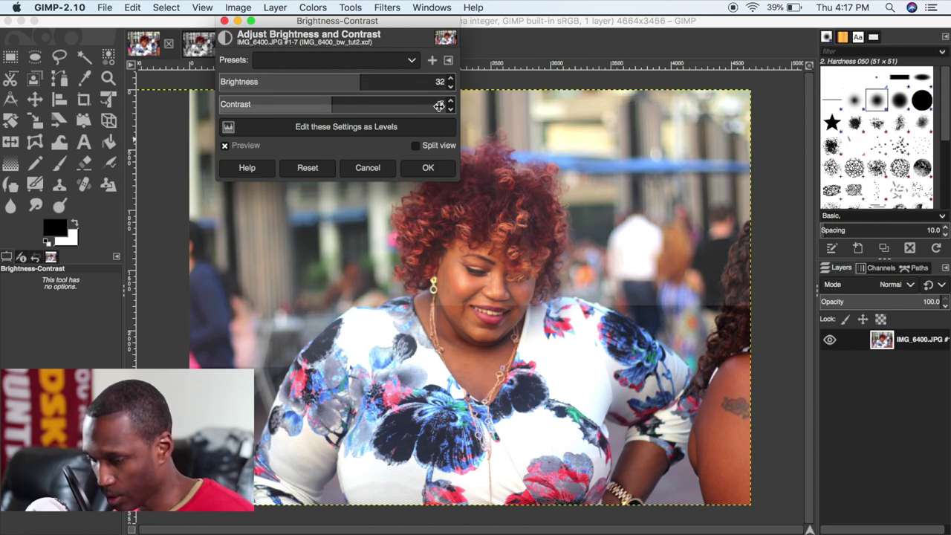
pyautogui.click(441, 104)
pyautogui.write('32')
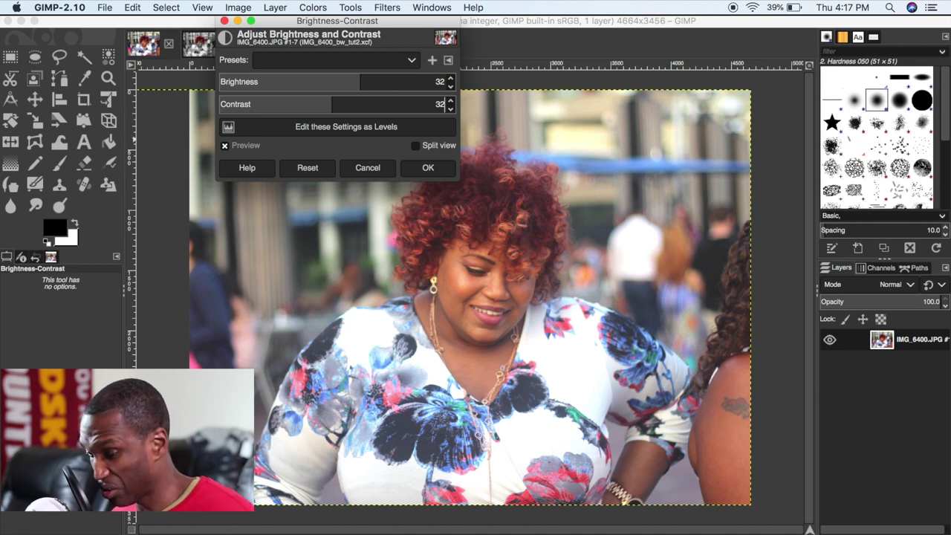
pyautogui.click(431, 85)
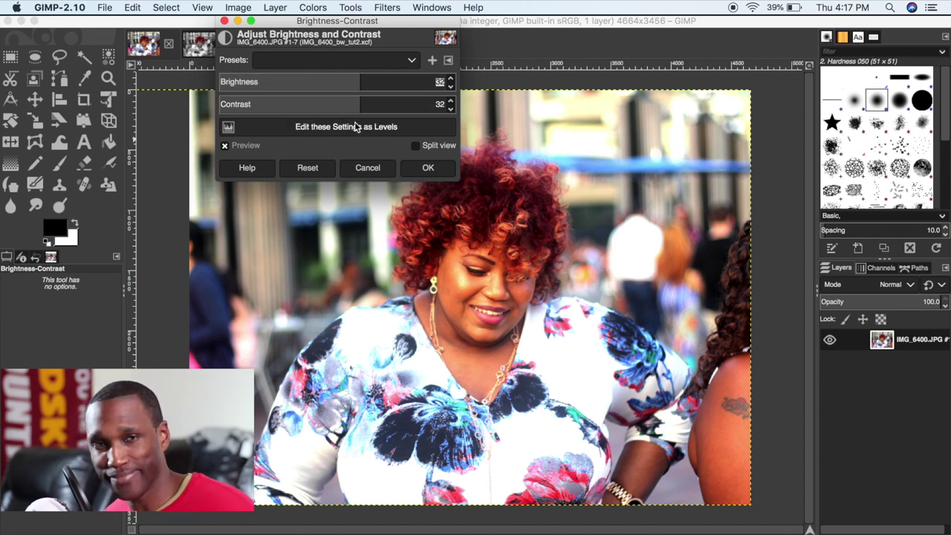
pyautogui.click(429, 172)
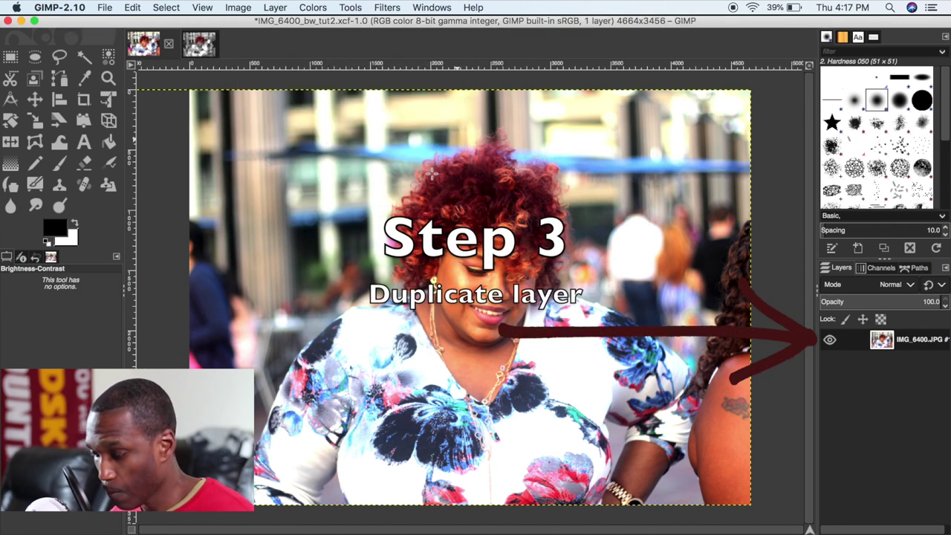
# Duplicate the photo layer and add an alpha channel to the upper copy.
pyautogui.rightClick(892, 339)
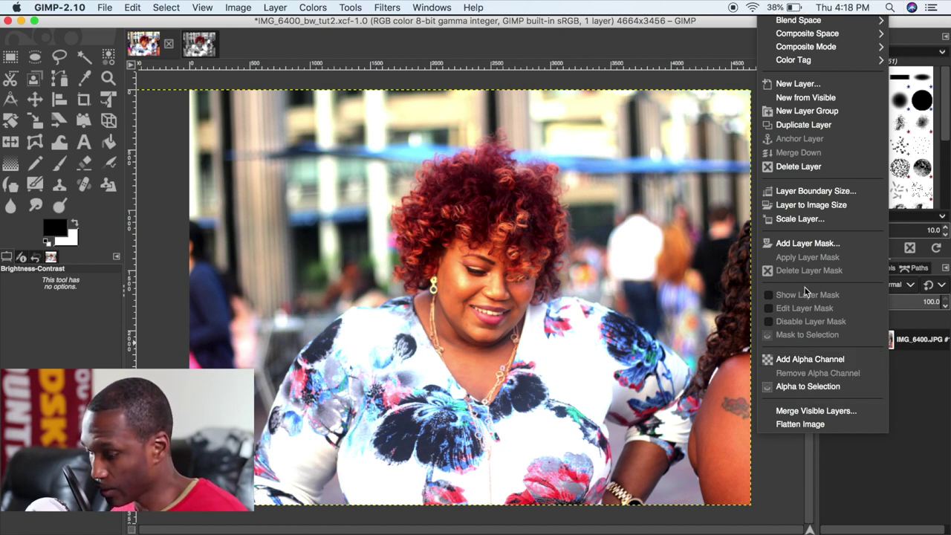
pyautogui.click(820, 131)
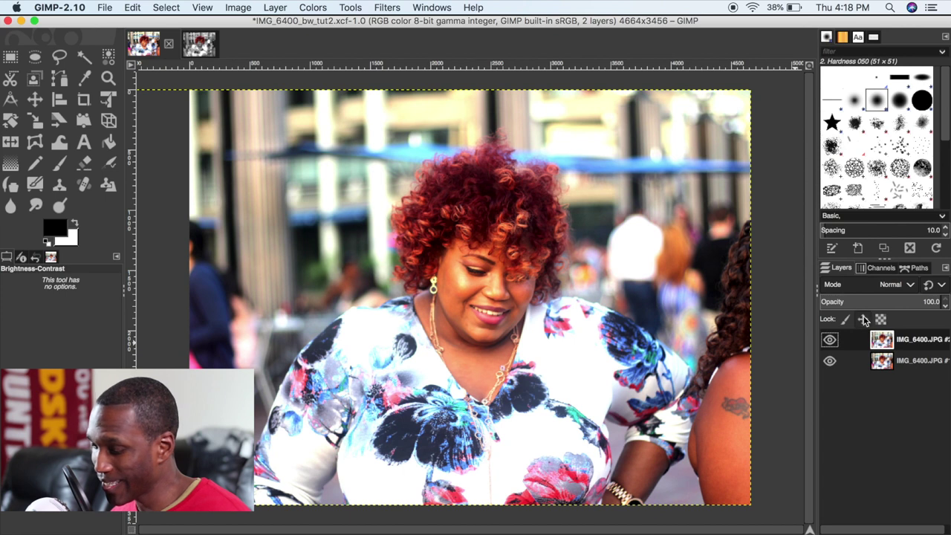
pyautogui.click(830, 339)
pyautogui.click(829, 360)
pyautogui.click(829, 361)
pyautogui.click(830, 340)
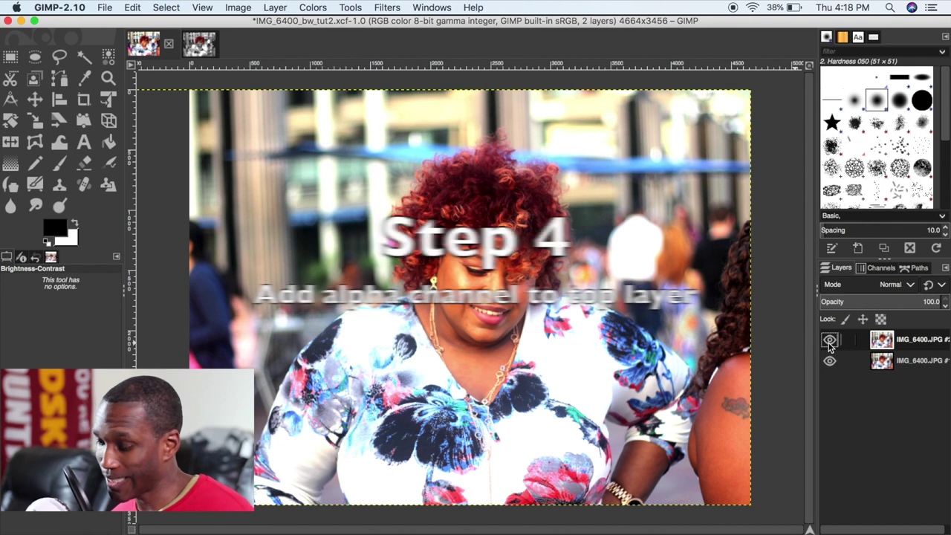
pyautogui.rightClick(896, 344)
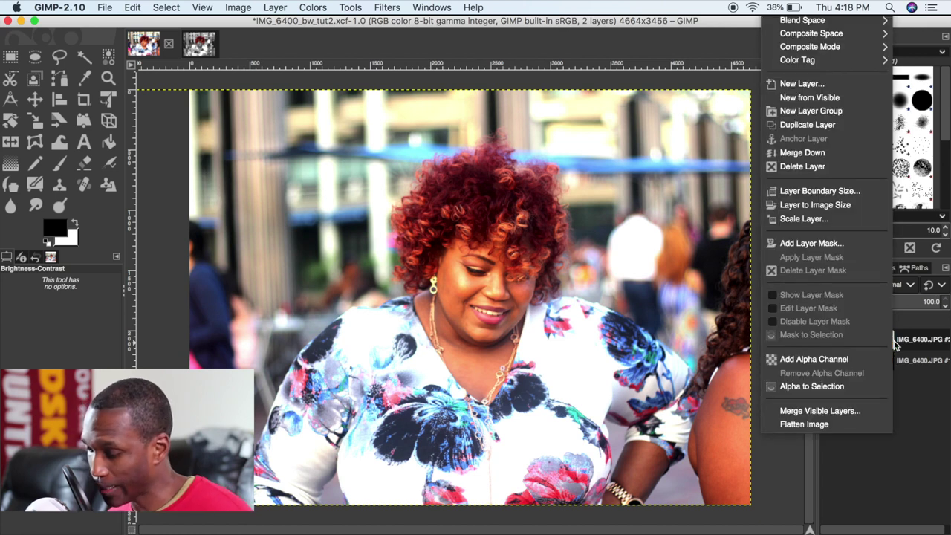
pyautogui.click(844, 363)
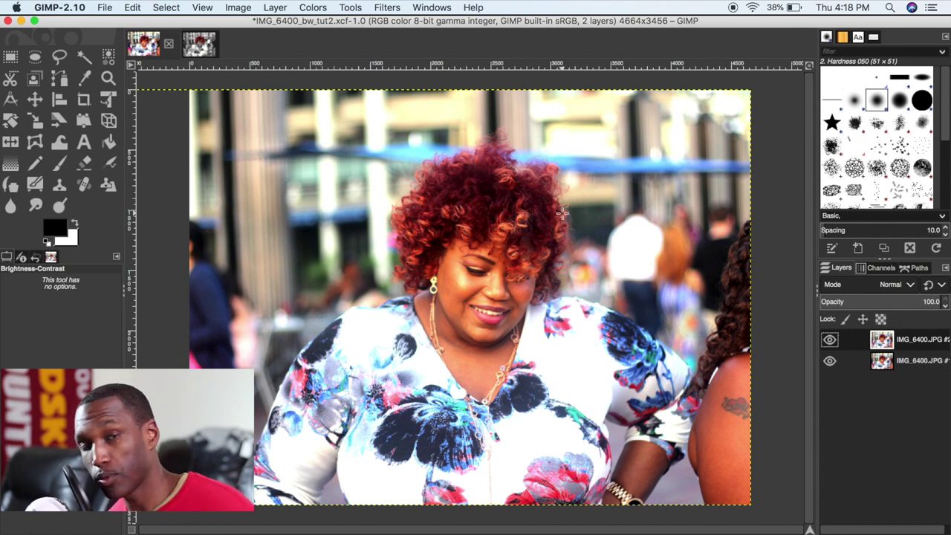
# Desaturate the upper layer using the Average (HSI Intensity) mode.
pyautogui.click(305, 9)
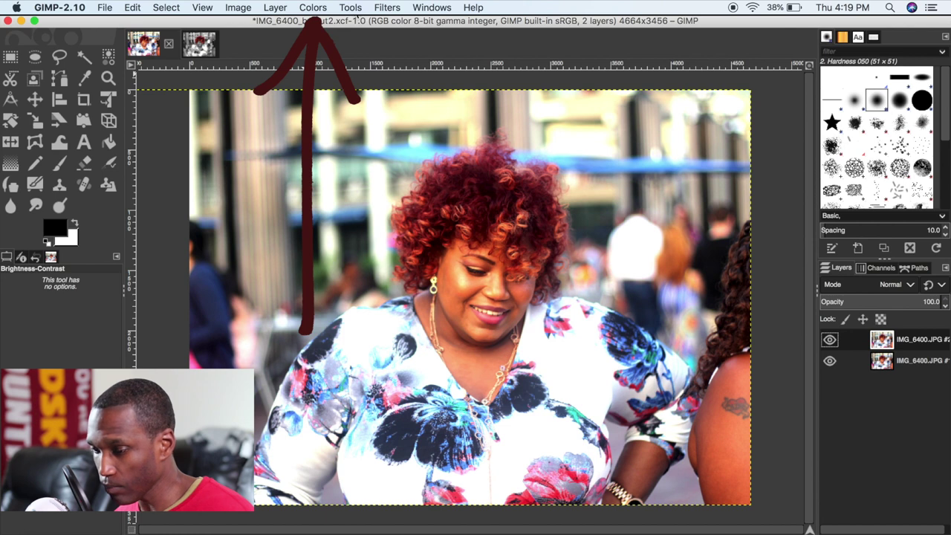
pyautogui.click(355, 9)
pyautogui.moveTo(310, 9)
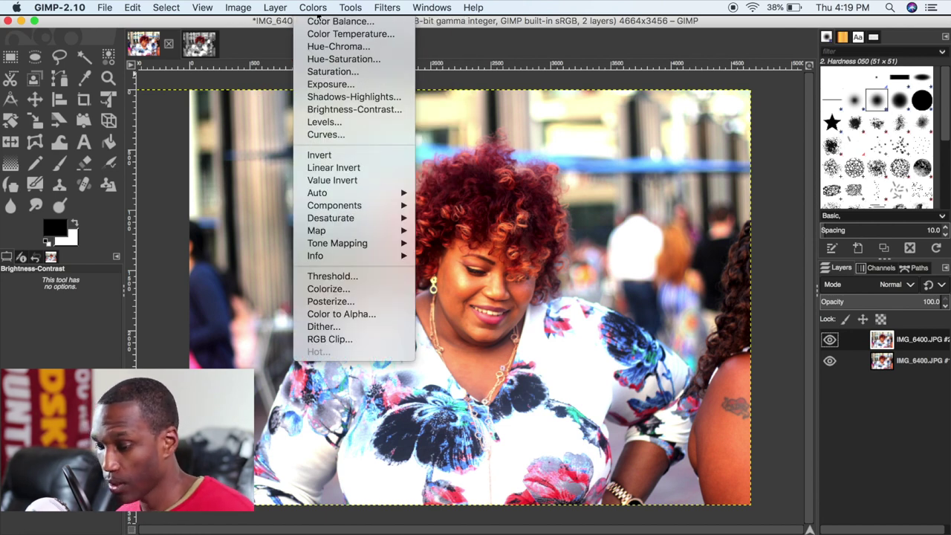
pyautogui.moveTo(365, 219)
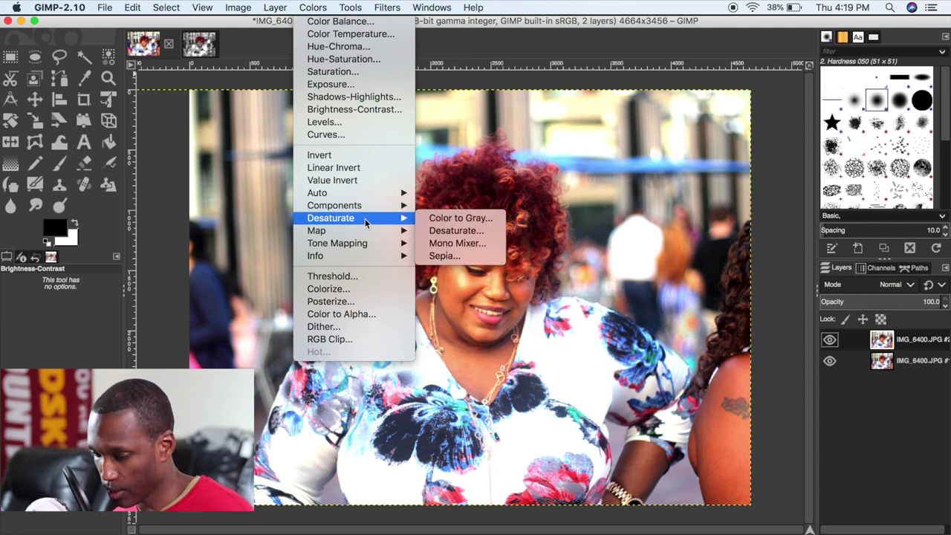
pyautogui.click(458, 233)
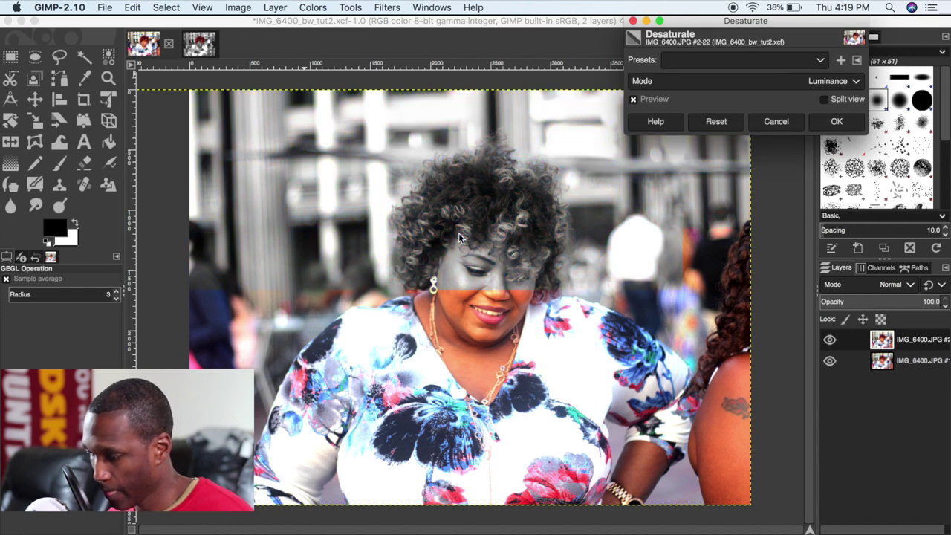
pyautogui.click(837, 83)
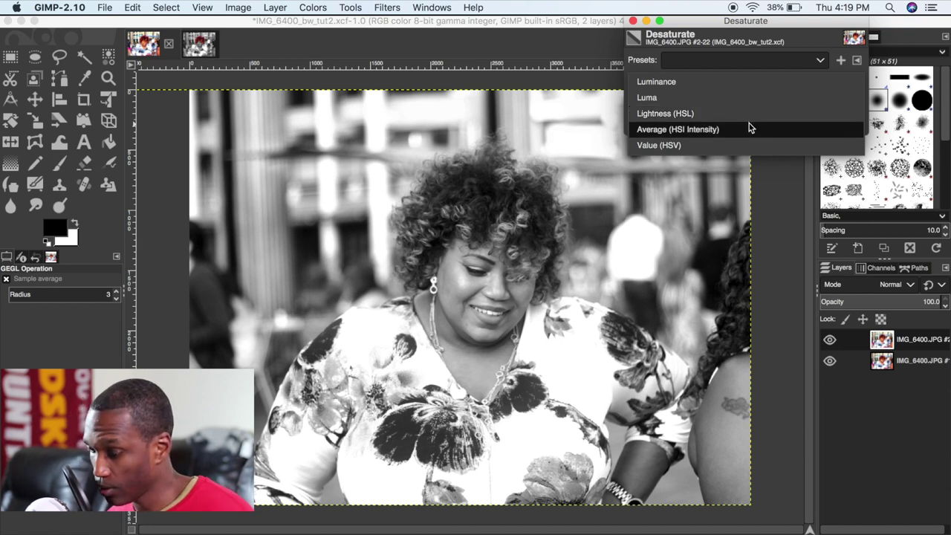
pyautogui.click(749, 127)
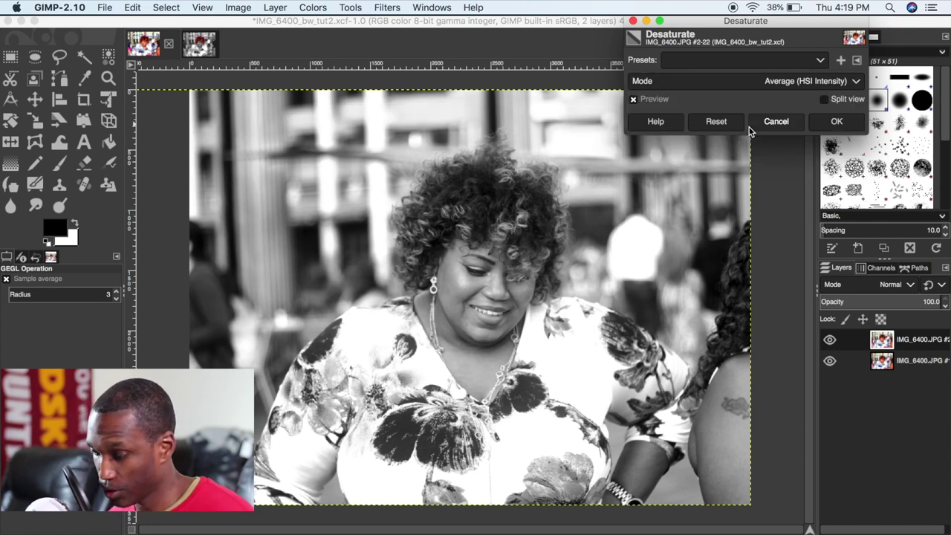
pyautogui.click(832, 122)
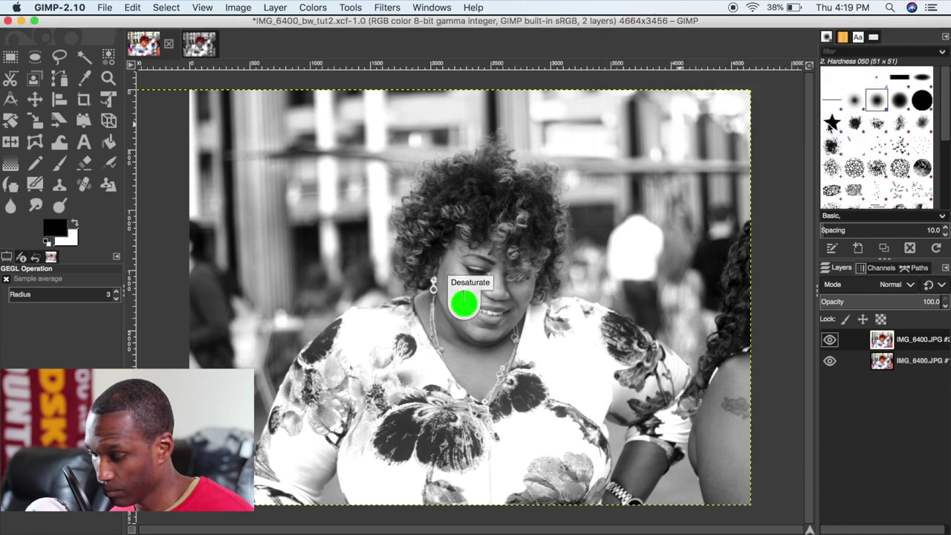
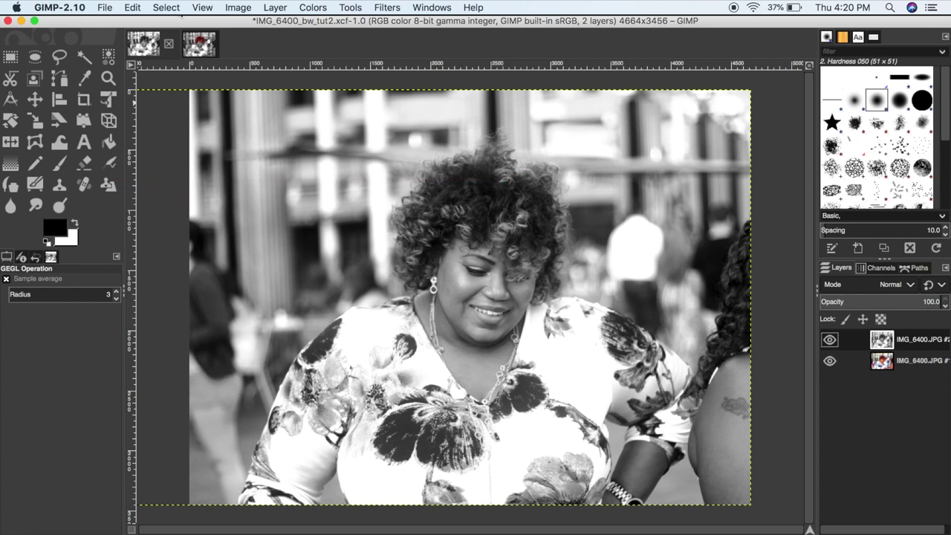
# Set up the Eraser with the 2. Hardness 050 brush at size 50.
pyautogui.click(85, 166)
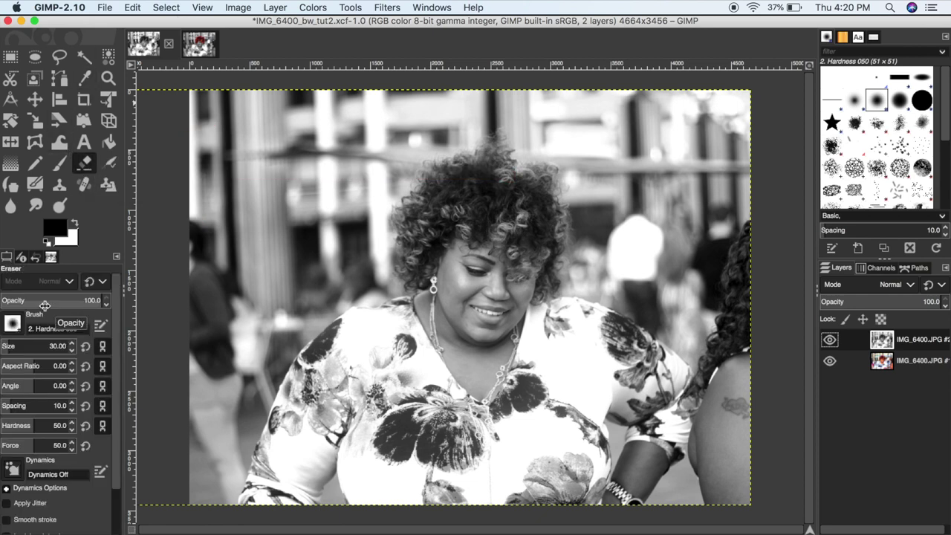
pyautogui.click(12, 326)
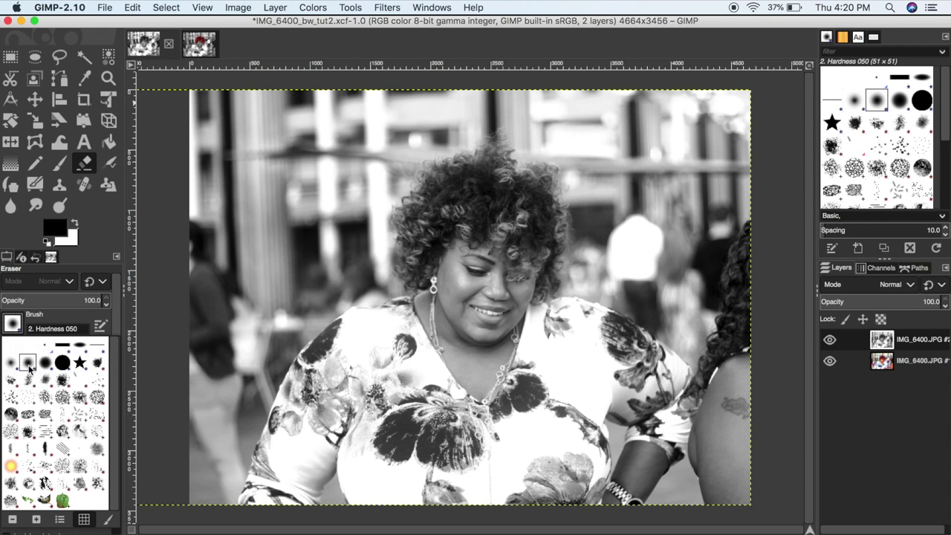
pyautogui.click(13, 324)
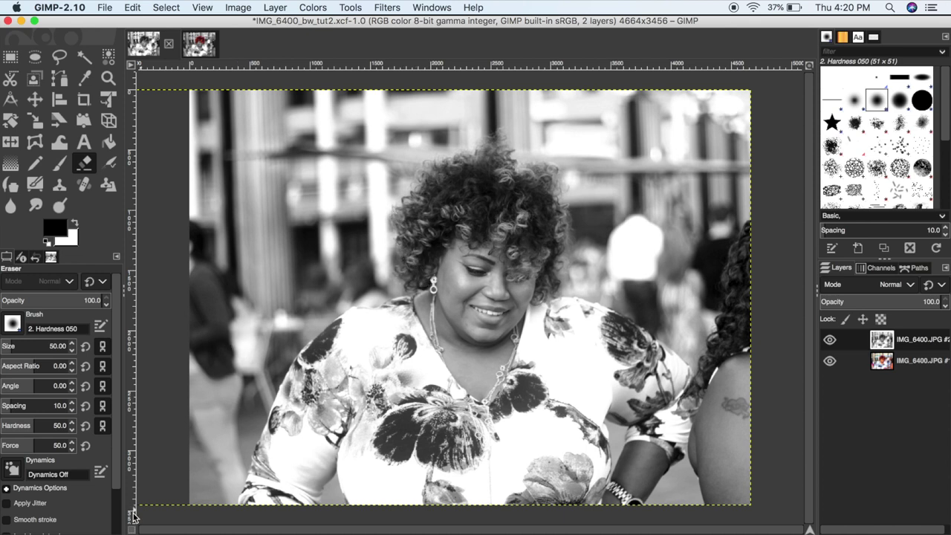
# Erase the grey layer along the lower left edge of the woman's hair, starting near the earring.
pyautogui.click(234, 529)
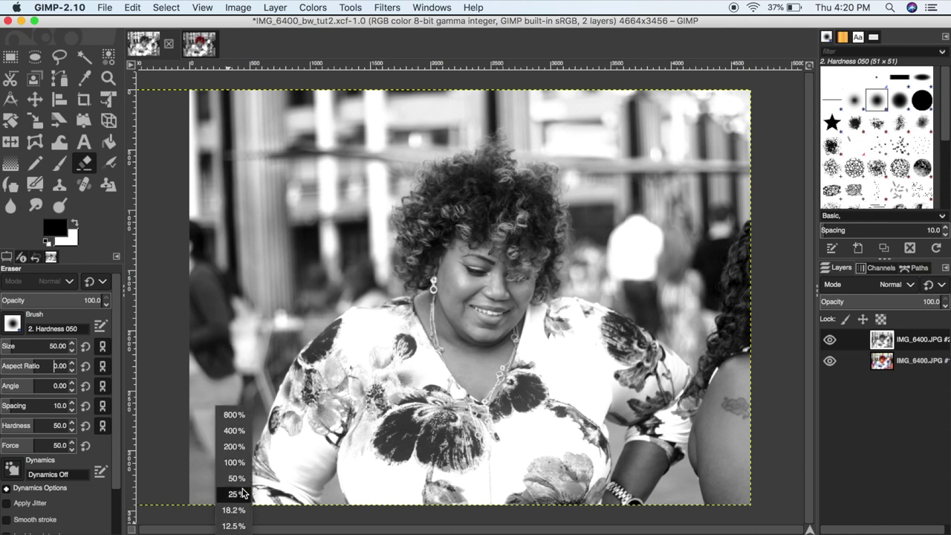
pyautogui.click(234, 462)
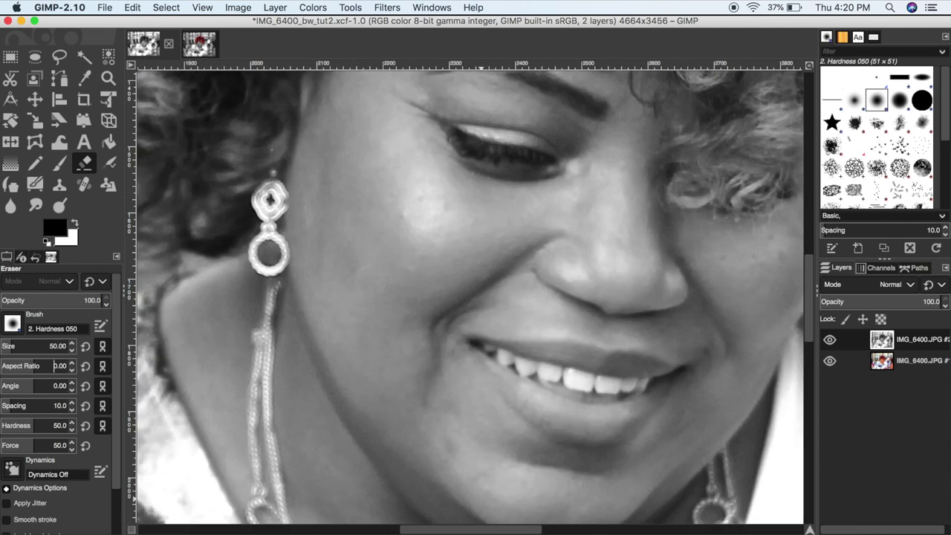
pyautogui.moveTo(525, 532); pyautogui.dragTo(444, 532)
pyautogui.moveTo(810, 338); pyautogui.dragTo(809, 308)
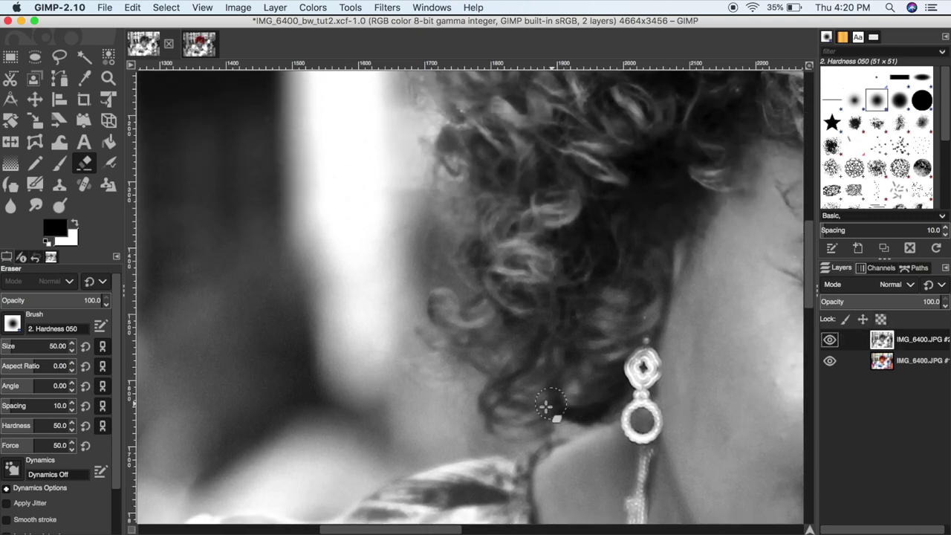
pyautogui.click(583, 401)
pyautogui.moveTo(583, 401)
pyautogui.mouseDown()
pyautogui.moveTo(520, 396)
pyautogui.moveTo(576, 402)
pyautogui.moveTo(497, 408)
pyautogui.moveTo(485, 368)
pyautogui.moveTo(444, 324)
pyautogui.moveTo(448, 306)
pyautogui.moveTo(499, 297)
pyautogui.moveTo(468, 275)
pyautogui.moveTo(440, 205)
pyautogui.moveTo(457, 115)
pyautogui.moveTo(503, 162)
pyautogui.mouseUp()
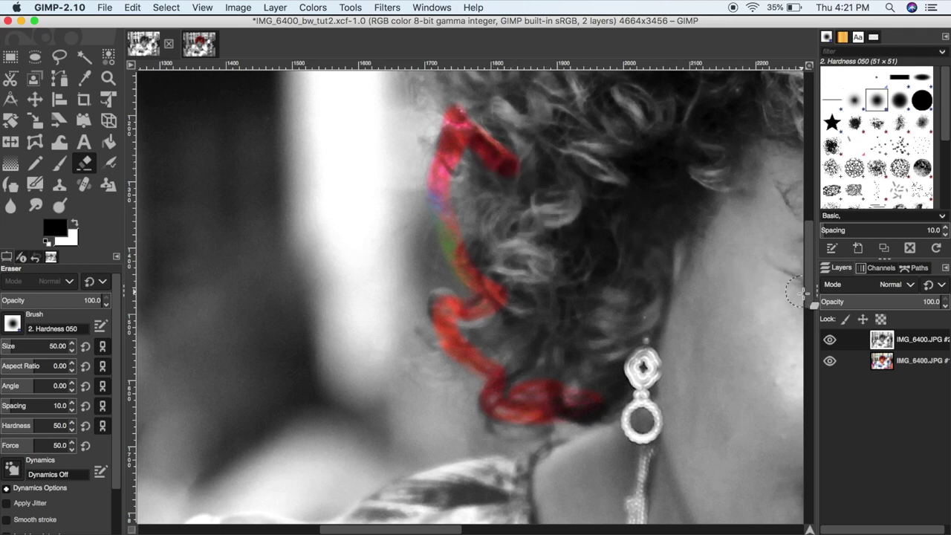
# Erase the grey layer along the hair outline up the left side, over the crown and onto the upper right edge.
pyautogui.moveTo(808, 293); pyautogui.dragTo(806, 232)
pyautogui.moveTo(473, 425)
pyautogui.mouseDown()
pyautogui.moveTo(446, 422)
pyautogui.moveTo(443, 310)
pyautogui.moveTo(573, 96)
pyautogui.mouseUp()
pyautogui.moveTo(811, 217); pyautogui.dragTo(812, 171)
pyautogui.moveTo(587, 297)
pyautogui.mouseDown()
pyautogui.moveTo(646, 256)
pyautogui.moveTo(799, 216)
pyautogui.moveTo(199, 402)
pyautogui.moveTo(401, 257)
pyautogui.moveTo(590, 193)
pyautogui.moveTo(676, 253)
pyautogui.moveTo(518, 199)
pyautogui.mouseUp()
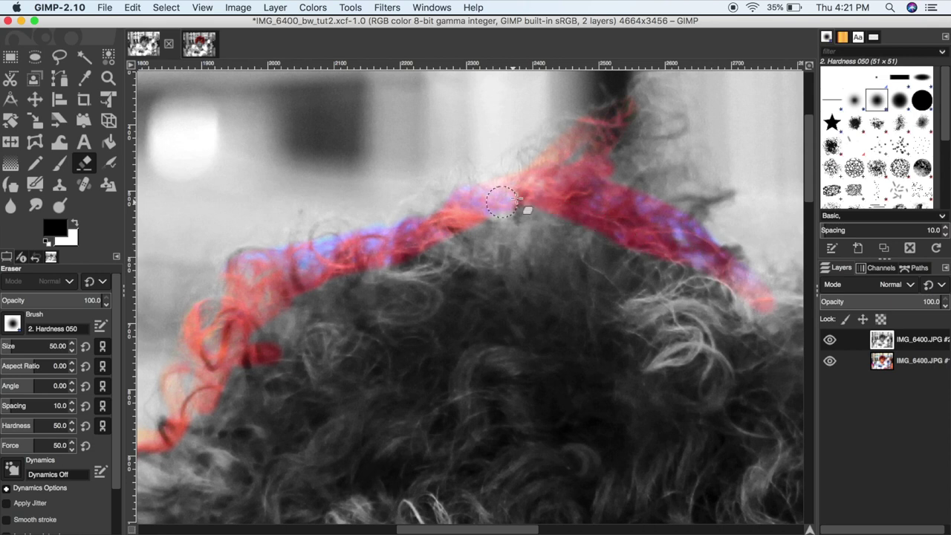
pyautogui.moveTo(475, 529); pyautogui.dragTo(555, 529)
pyautogui.moveTo(379, 301)
pyautogui.mouseDown()
pyautogui.moveTo(406, 293)
pyautogui.moveTo(620, 334)
pyautogui.moveTo(591, 435)
pyautogui.mouseUp()
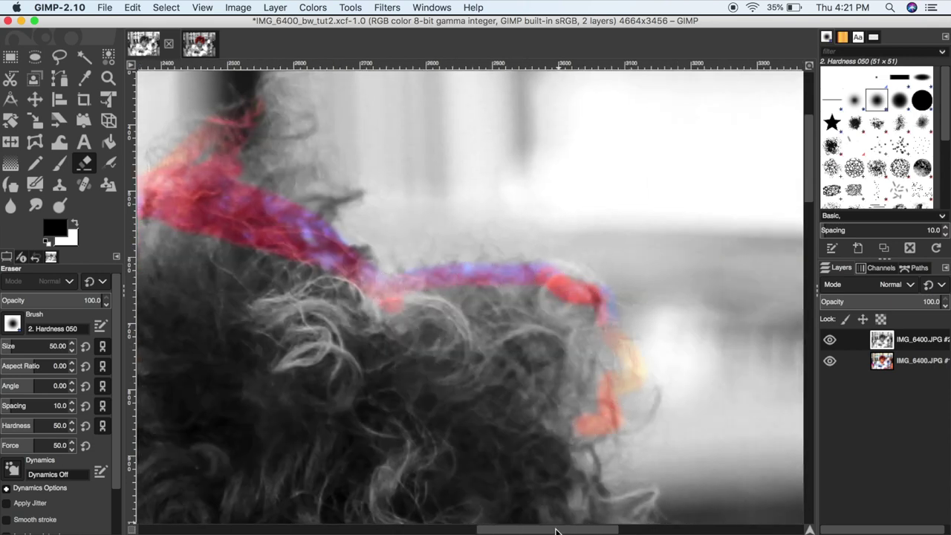
# Erase the grey layer down the right side of the hair and back along the hairline around the face.
pyautogui.moveTo(555, 530); pyautogui.dragTo(607, 530)
pyautogui.moveTo(808, 190); pyautogui.dragTo(808, 256)
pyautogui.moveTo(420, 289)
pyautogui.mouseDown()
pyautogui.moveTo(376, 238)
pyautogui.moveTo(349, 100)
pyautogui.moveTo(380, 457)
pyautogui.mouseUp()
pyautogui.scroll(-5, 758, 424)
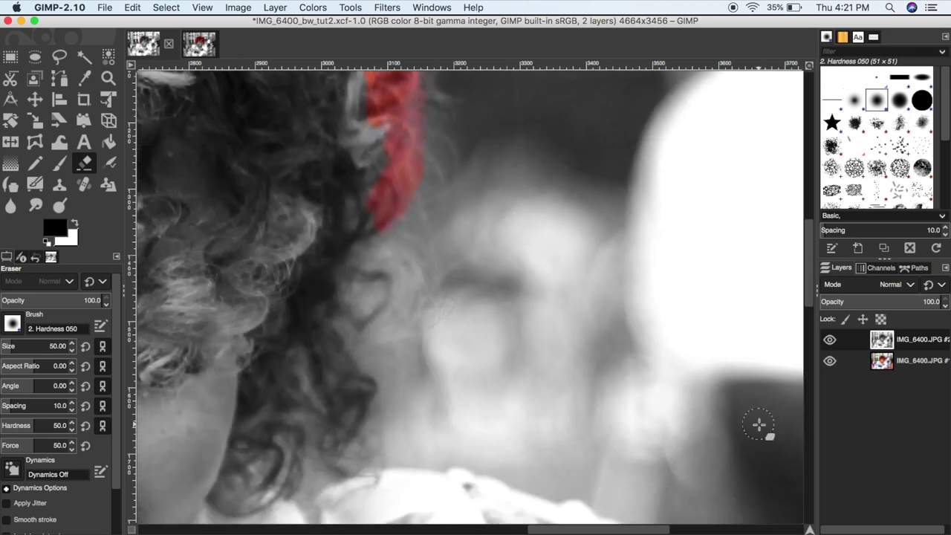
pyautogui.hscroll(-5, 669, 457)
pyautogui.moveTo(548, 227)
pyautogui.mouseDown()
pyautogui.moveTo(539, 272)
pyautogui.moveTo(477, 382)
pyautogui.moveTo(478, 433)
pyautogui.moveTo(410, 453)
pyautogui.moveTo(448, 357)
pyautogui.moveTo(423, 304)
pyautogui.moveTo(377, 324)
pyautogui.moveTo(262, 346)
pyautogui.moveTo(317, 379)
pyautogui.moveTo(367, 344)
pyautogui.moveTo(411, 345)
pyautogui.moveTo(274, 333)
pyautogui.moveTo(292, 262)
pyautogui.moveTo(251, 209)
pyautogui.moveTo(422, 300)
pyautogui.moveTo(579, 200)
pyautogui.moveTo(524, 153)
pyautogui.moveTo(354, 140)
pyautogui.moveTo(267, 178)
pyautogui.moveTo(191, 339)
pyautogui.moveTo(195, 312)
pyautogui.moveTo(303, 291)
pyautogui.mouseUp()
pyautogui.hscroll(-5, 421, 299)
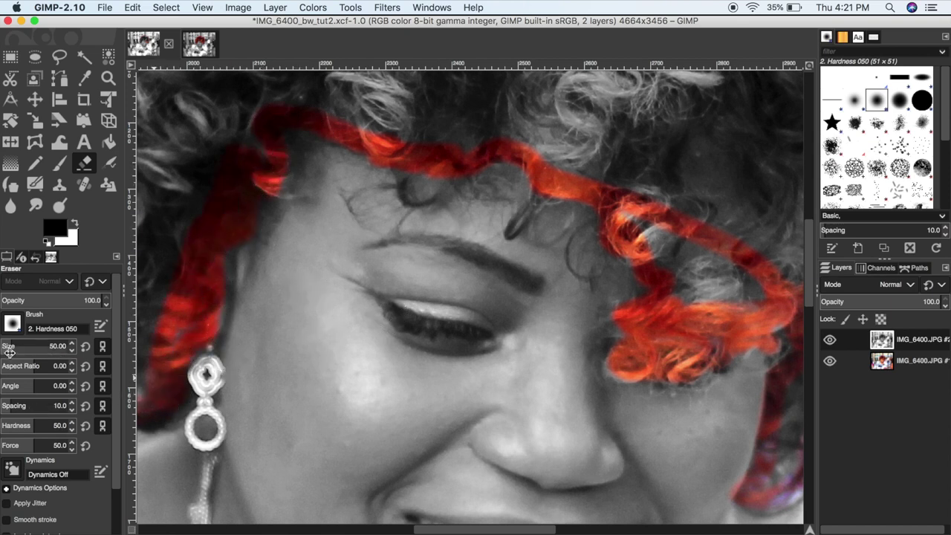
# Reduce the eraser size to 10.01 and erase along the thin loose curls on the forehead.
pyautogui.moveTo(20, 351); pyautogui.dragTo(55, 345)
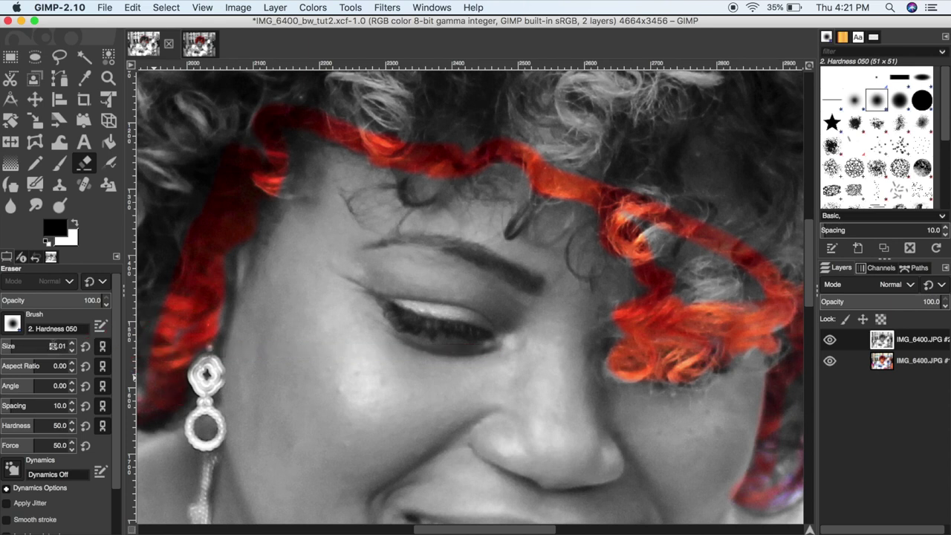
pyautogui.press('Tab')
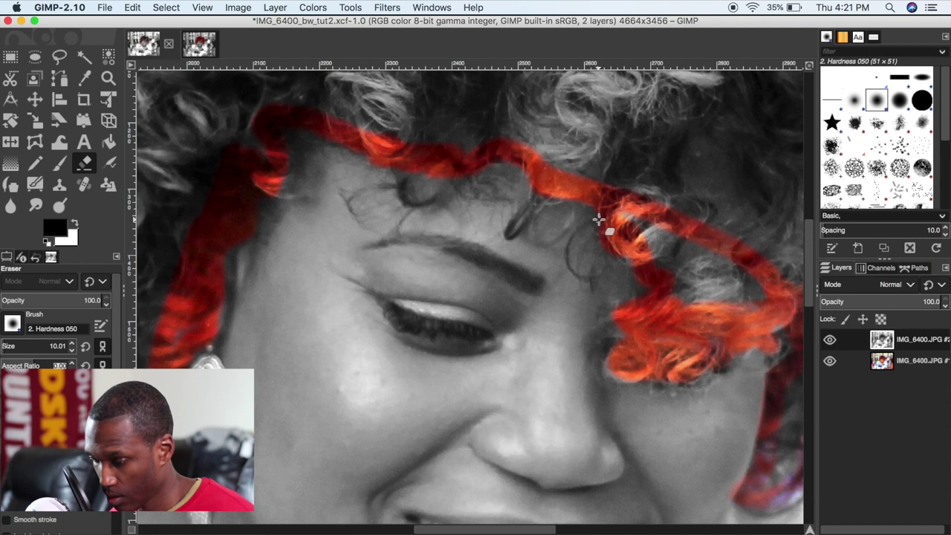
pyautogui.moveTo(598, 220)
pyautogui.mouseDown()
pyautogui.moveTo(571, 267)
pyautogui.moveTo(598, 278)
pyautogui.moveTo(541, 196)
pyautogui.moveTo(509, 234)
pyautogui.moveTo(531, 202)
pyautogui.moveTo(515, 223)
pyautogui.mouseUp()
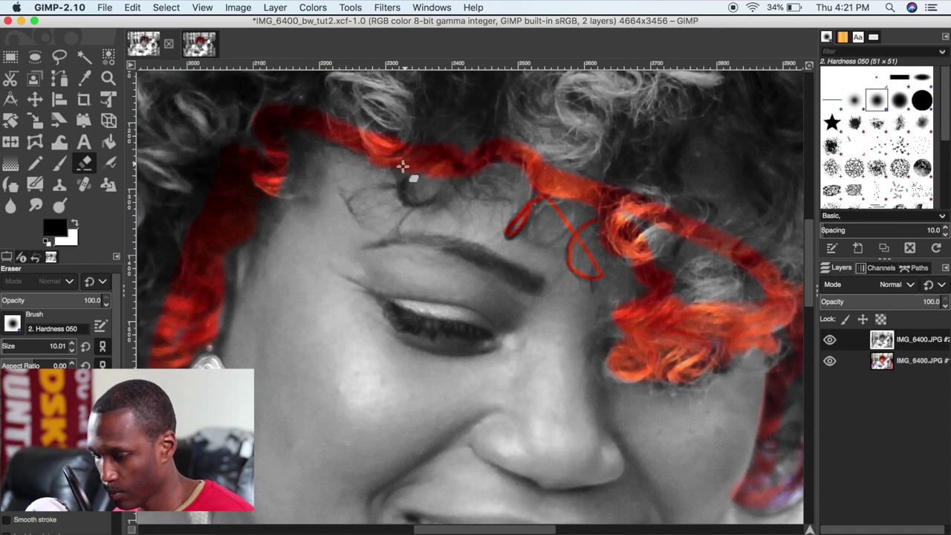
# Erase the grey layer over the loose curls on the forehead, just above the eyebrow, and along the adjoining hairline.
pyautogui.moveTo(400, 184)
pyautogui.mouseDown()
pyautogui.moveTo(433, 220)
pyautogui.moveTo(474, 173)
pyautogui.moveTo(484, 191)
pyautogui.moveTo(475, 187)
pyautogui.moveTo(501, 180)
pyautogui.moveTo(495, 168)
pyautogui.mouseUp()
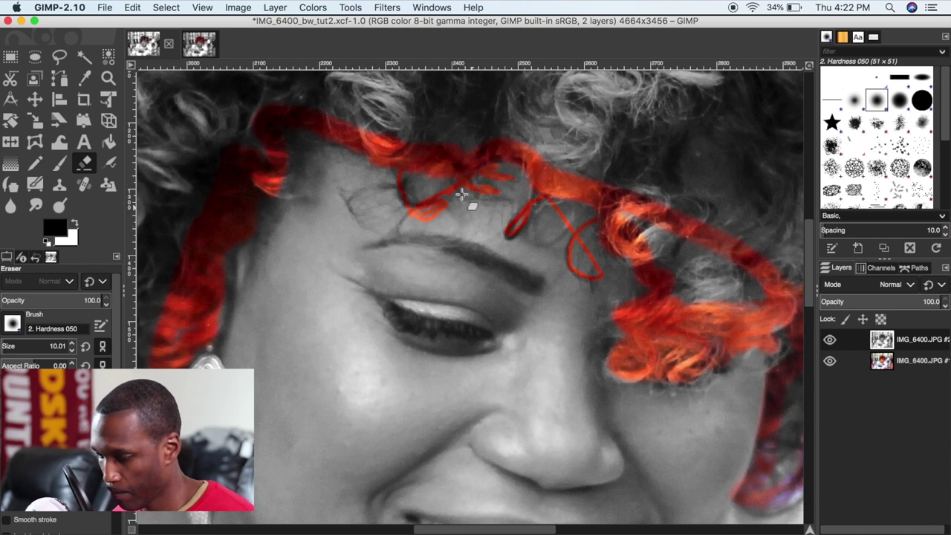
pyautogui.moveTo(438, 196)
pyautogui.mouseDown()
pyautogui.moveTo(401, 183)
pyautogui.moveTo(419, 181)
pyautogui.moveTo(437, 154)
pyautogui.moveTo(413, 121)
pyautogui.mouseUp()
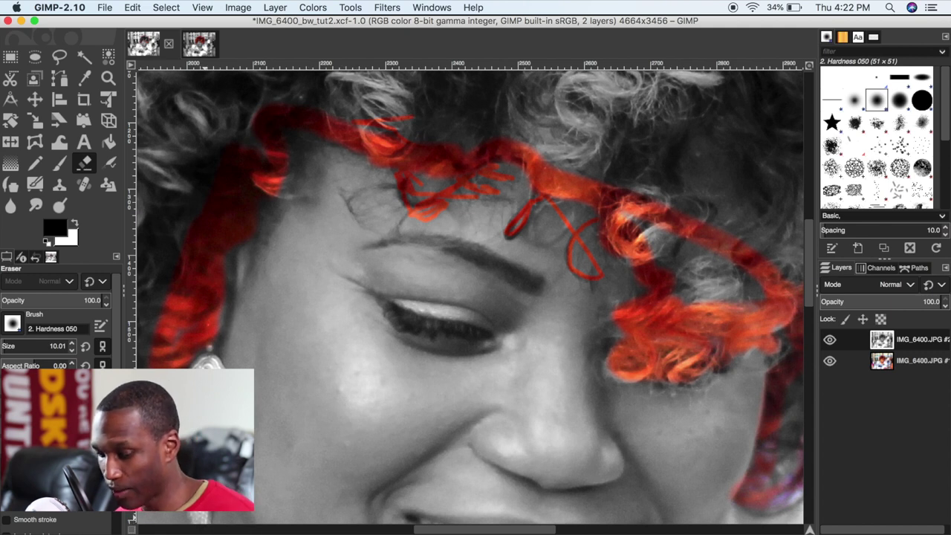
# Set the eraser size to 80.01 and erase the grey layer across the whole remaining interior of the hair.
pyautogui.click(239, 514)
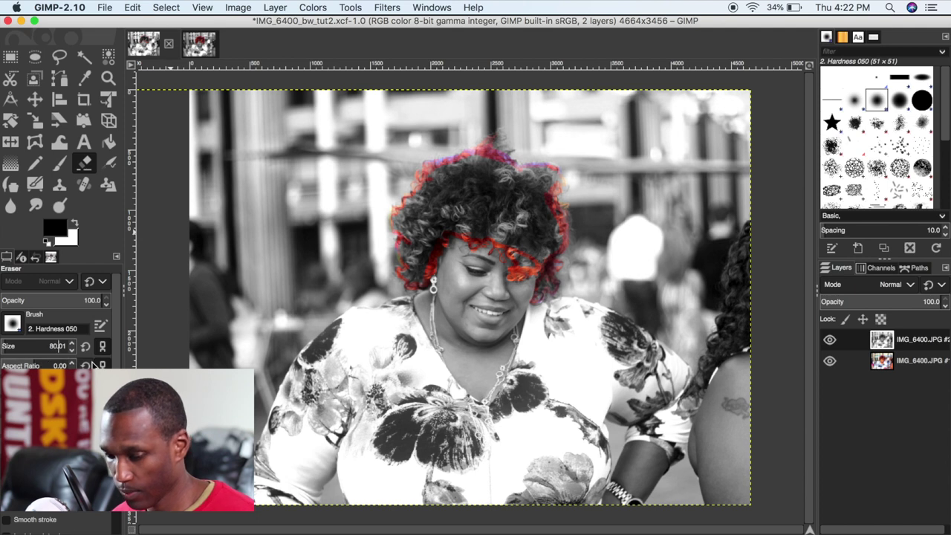
pyautogui.press('Tab')
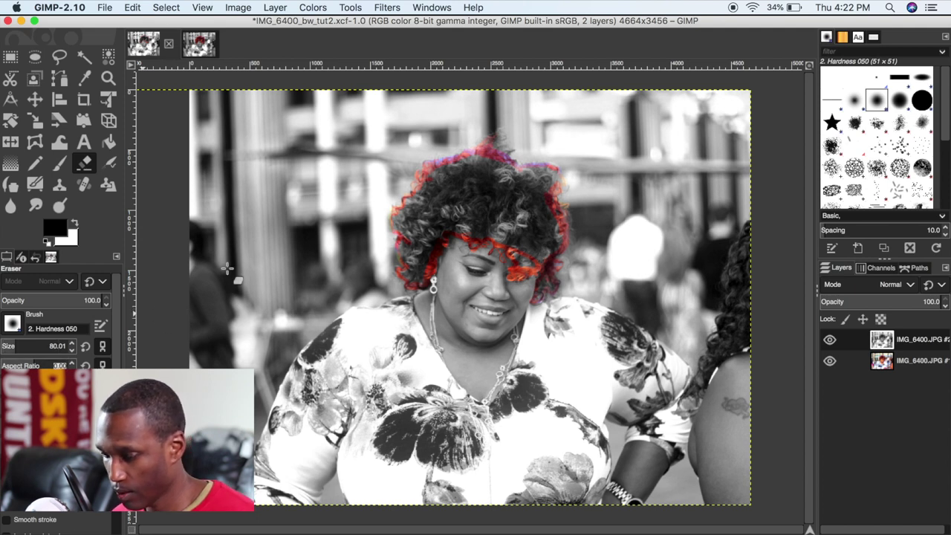
pyautogui.moveTo(486, 197)
pyautogui.mouseDown()
pyautogui.moveTo(429, 227)
pyautogui.moveTo(447, 191)
pyautogui.moveTo(394, 223)
pyautogui.moveTo(442, 172)
pyautogui.moveTo(495, 161)
pyautogui.moveTo(508, 179)
pyautogui.moveTo(525, 162)
pyautogui.moveTo(490, 173)
pyautogui.moveTo(421, 247)
pyautogui.moveTo(417, 199)
pyautogui.moveTo(467, 153)
pyautogui.moveTo(520, 208)
pyautogui.moveTo(496, 216)
pyautogui.moveTo(542, 241)
pyautogui.moveTo(510, 194)
pyautogui.moveTo(443, 171)
pyautogui.moveTo(543, 170)
pyautogui.moveTo(503, 135)
pyautogui.moveTo(517, 199)
pyautogui.moveTo(555, 223)
pyautogui.moveTo(549, 219)
pyautogui.moveTo(545, 262)
pyautogui.moveTo(534, 160)
pyautogui.moveTo(466, 213)
pyautogui.moveTo(501, 144)
pyautogui.moveTo(551, 188)
pyautogui.moveTo(557, 235)
pyautogui.moveTo(523, 234)
pyautogui.moveTo(488, 176)
pyautogui.mouseUp()
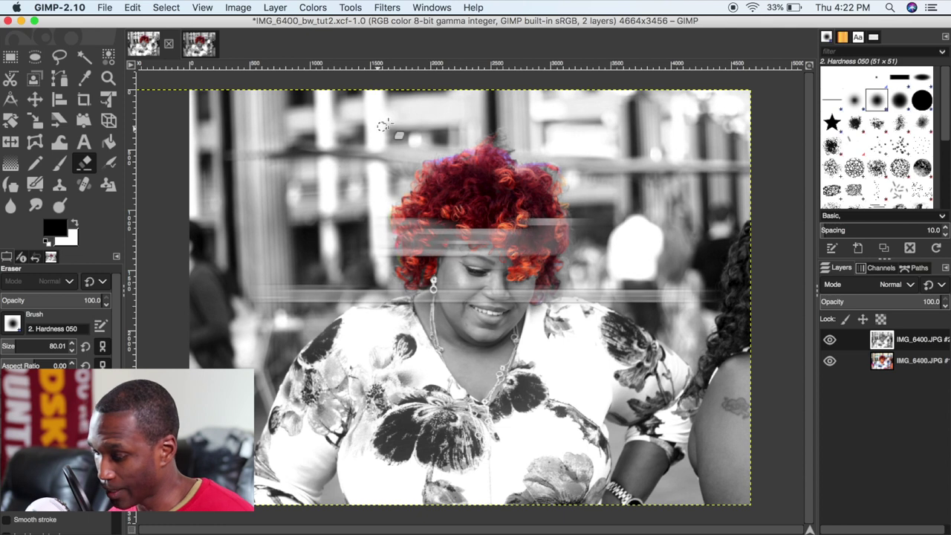
# Use Color Balance on the bottom color layer to shift the shadows strongly from cyan toward red.
pyautogui.click(895, 362)
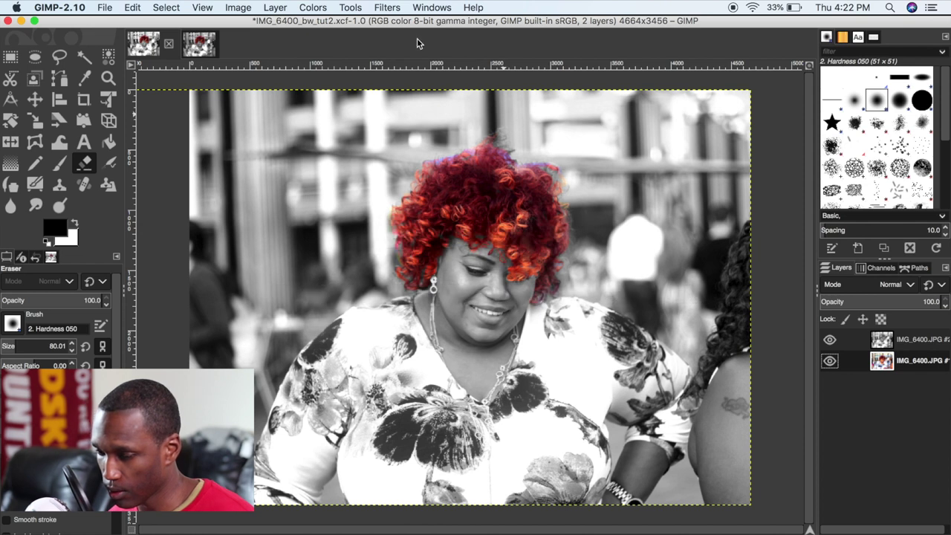
pyautogui.click(313, 7)
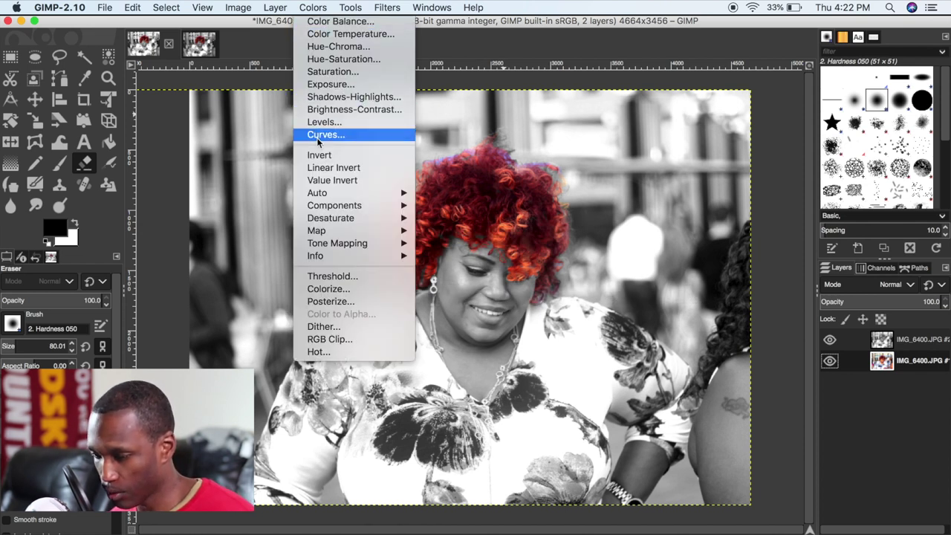
pyautogui.click(354, 23)
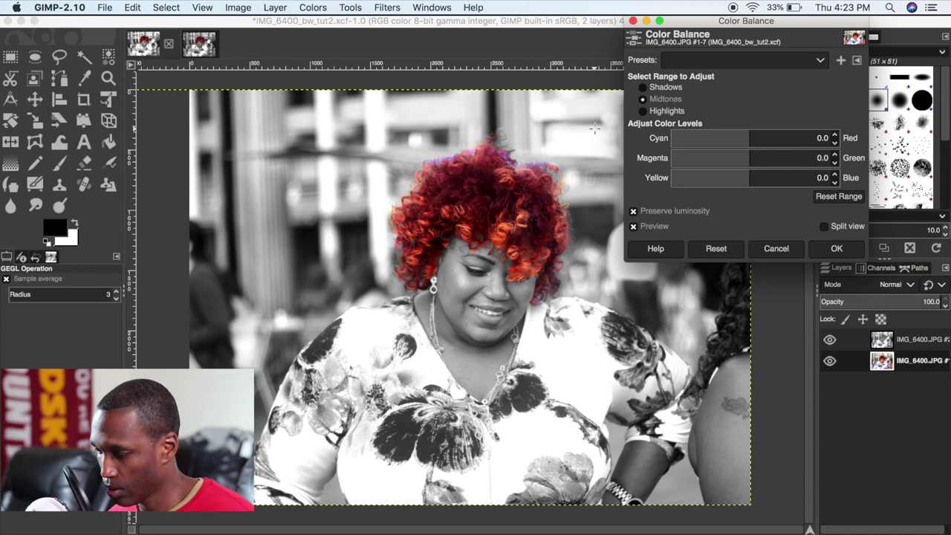
pyautogui.click(750, 140)
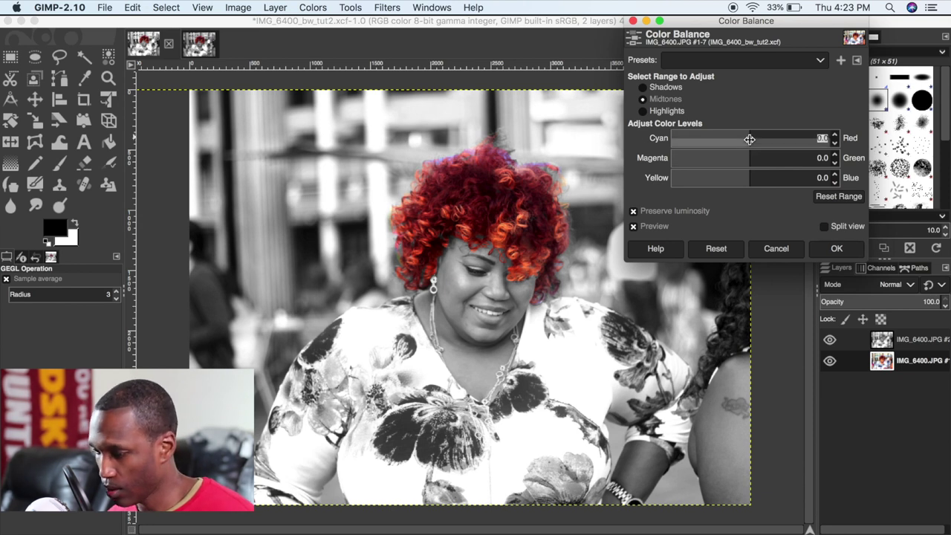
pyautogui.click(673, 89)
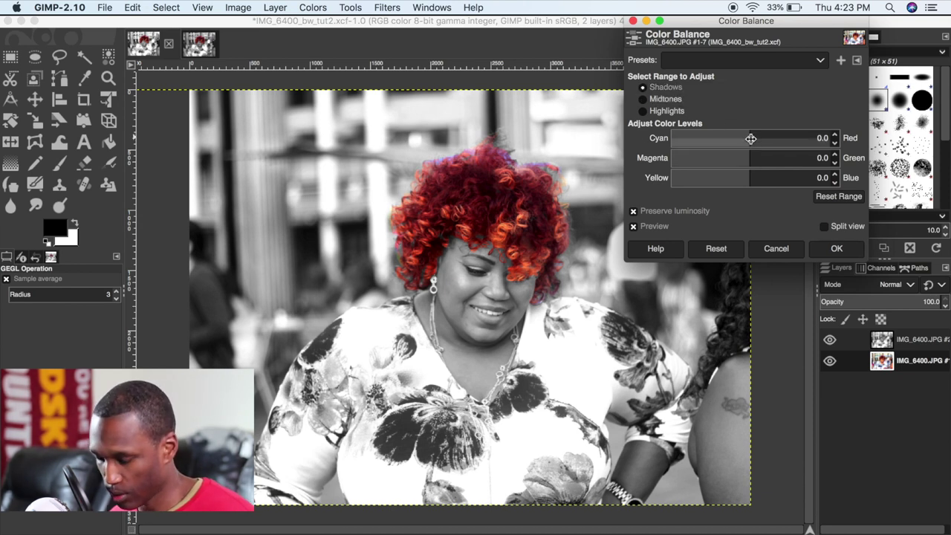
pyautogui.click(750, 138)
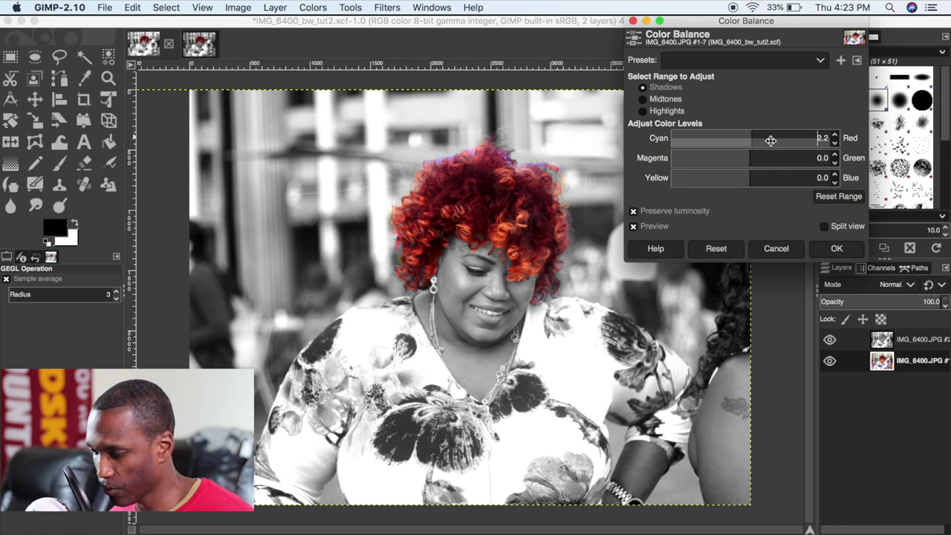
pyautogui.moveTo(780, 142); pyautogui.dragTo(838, 141)
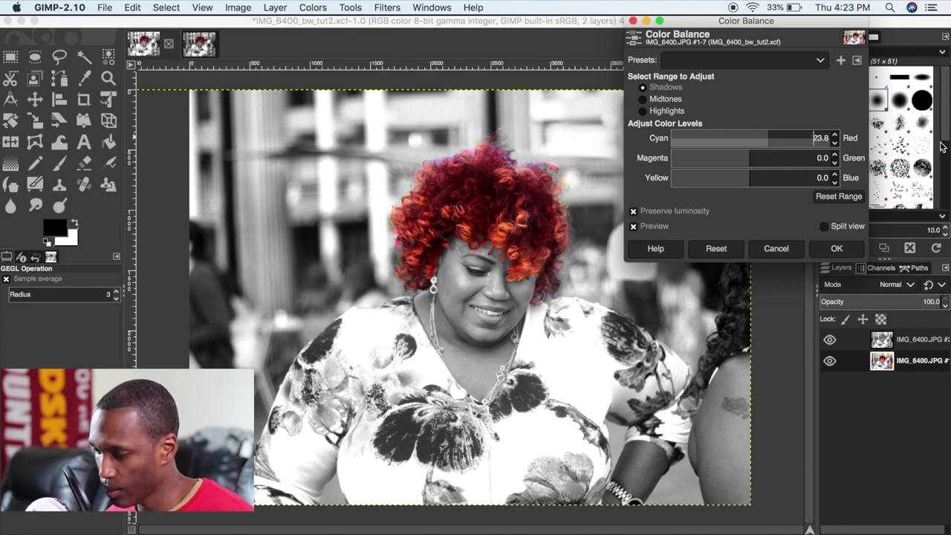
pyautogui.moveTo(817, 141); pyautogui.dragTo(865, 141)
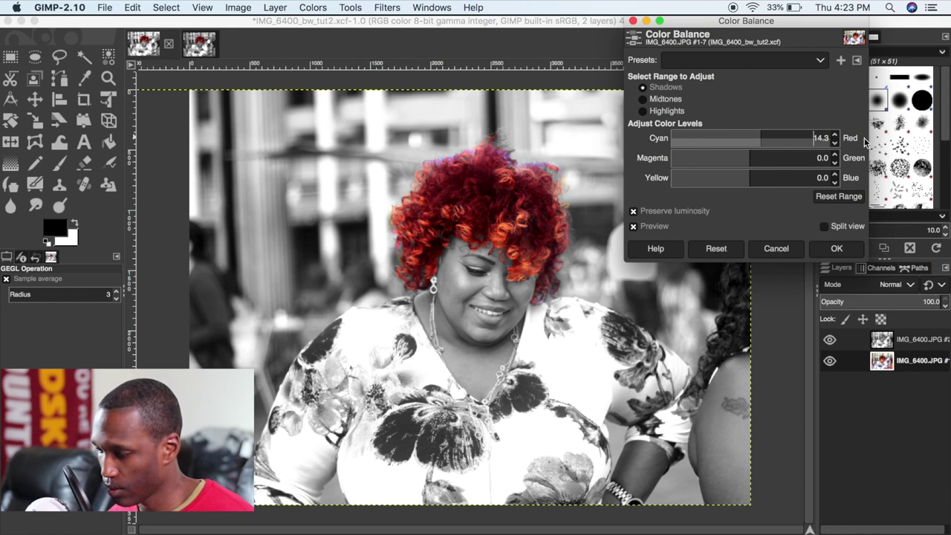
pyautogui.click(750, 139)
pyautogui.moveTo(773, 143); pyautogui.dragTo(817, 139)
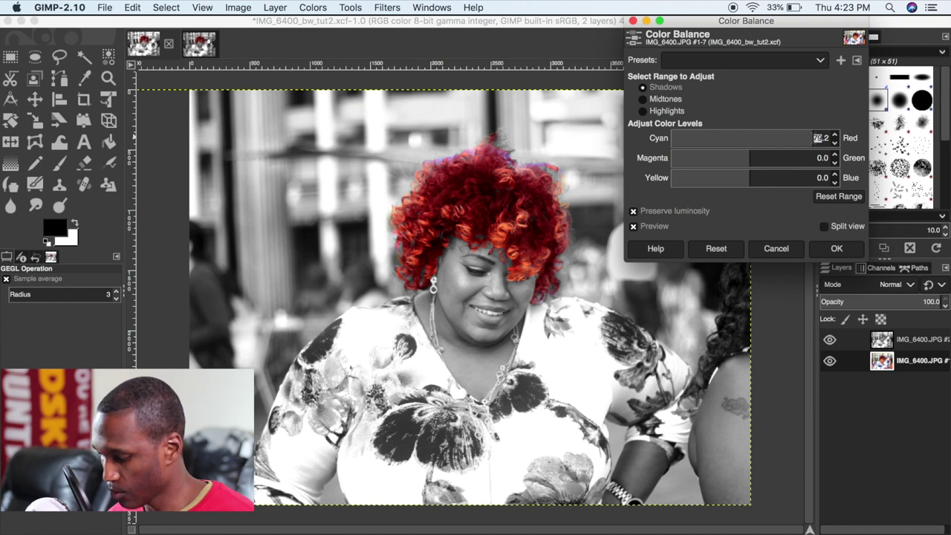
# Compare the hair with the Color Balance preview off and on, and apply the adjustment.
pyautogui.click(787, 97)
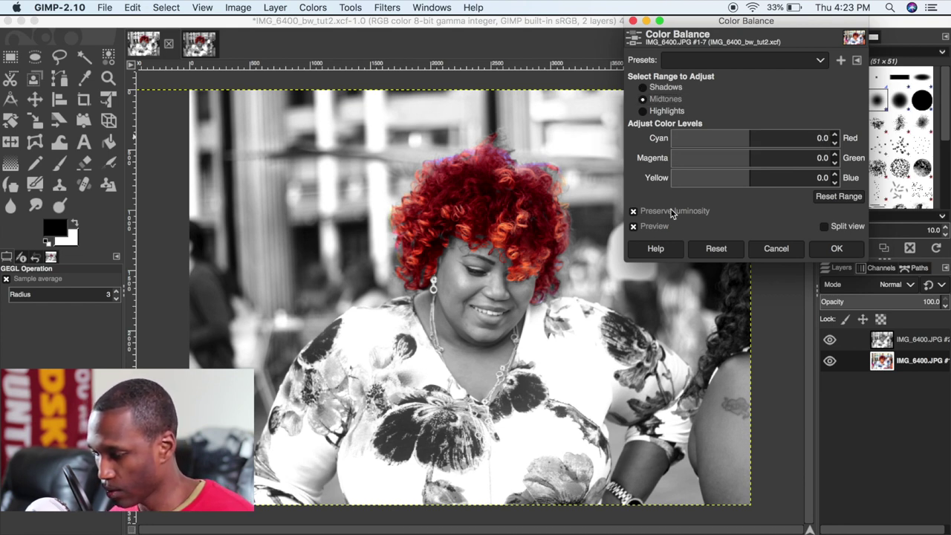
pyautogui.click(634, 226)
pyautogui.click(634, 227)
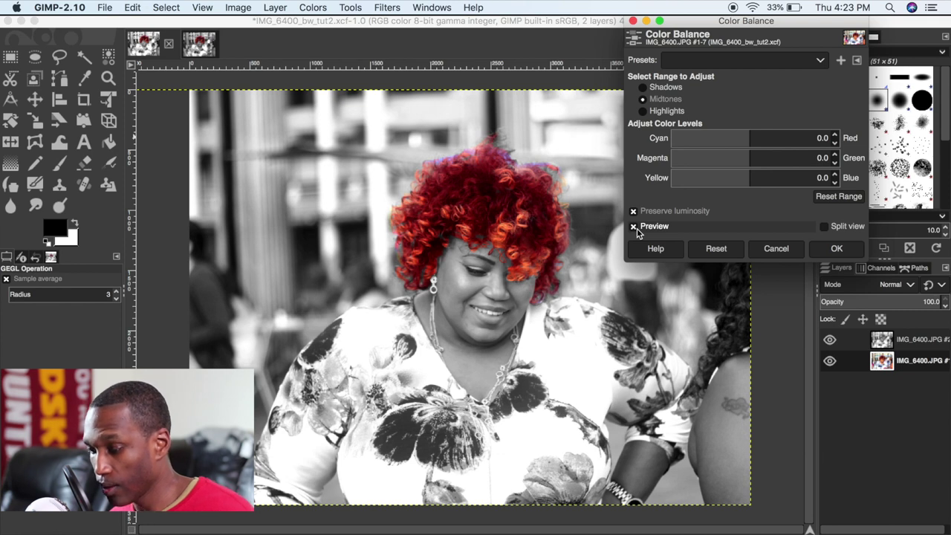
pyautogui.click(835, 249)
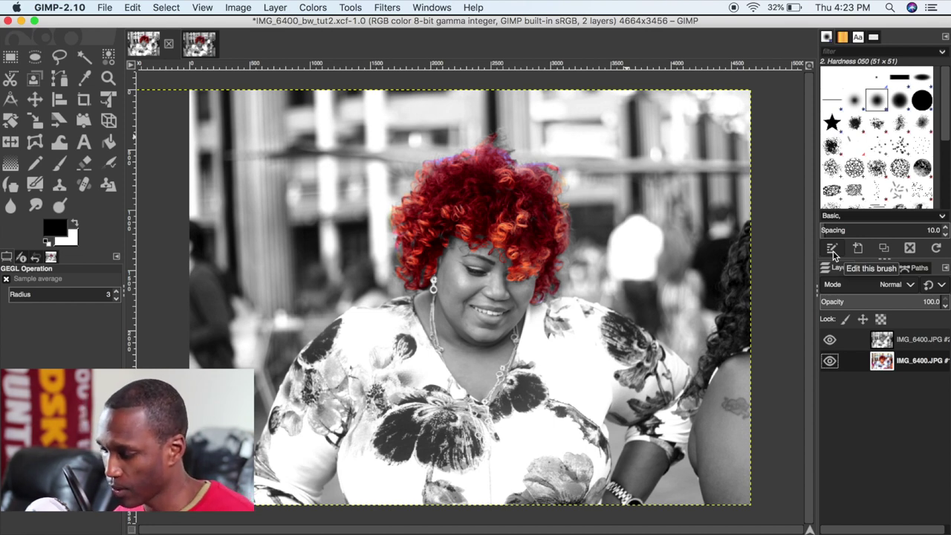
# Hide and show the grey top layer and the color bottom layer in turn to examine what each contributes.
pyautogui.click(829, 342)
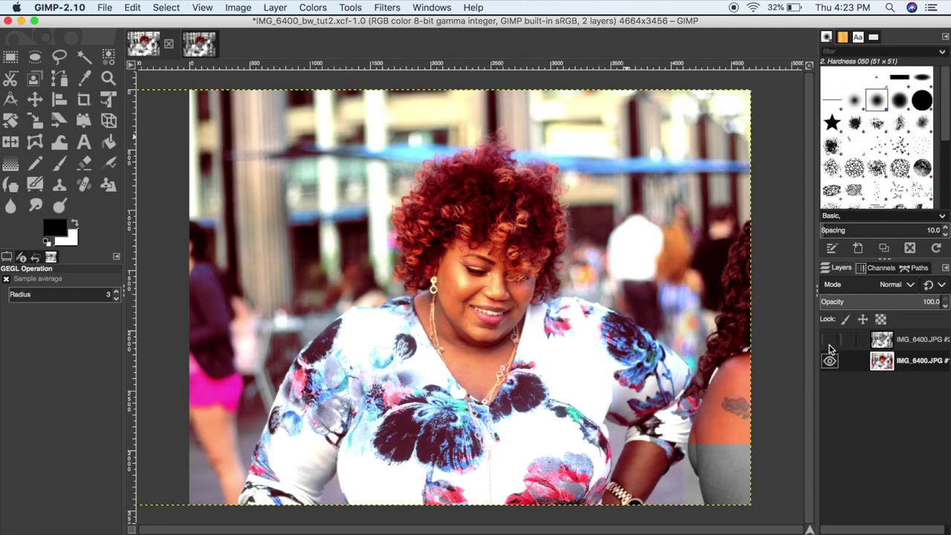
pyautogui.click(829, 344)
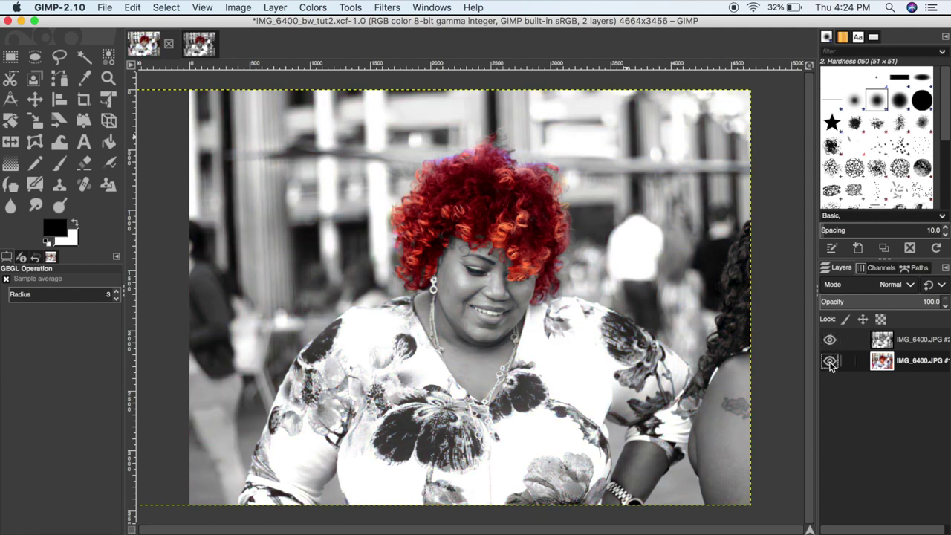
pyautogui.click(829, 361)
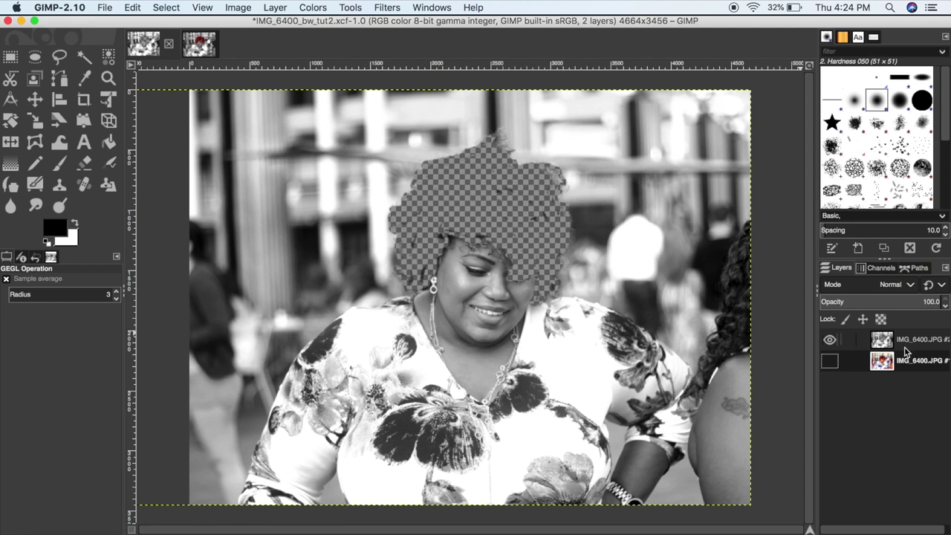
pyautogui.click(829, 361)
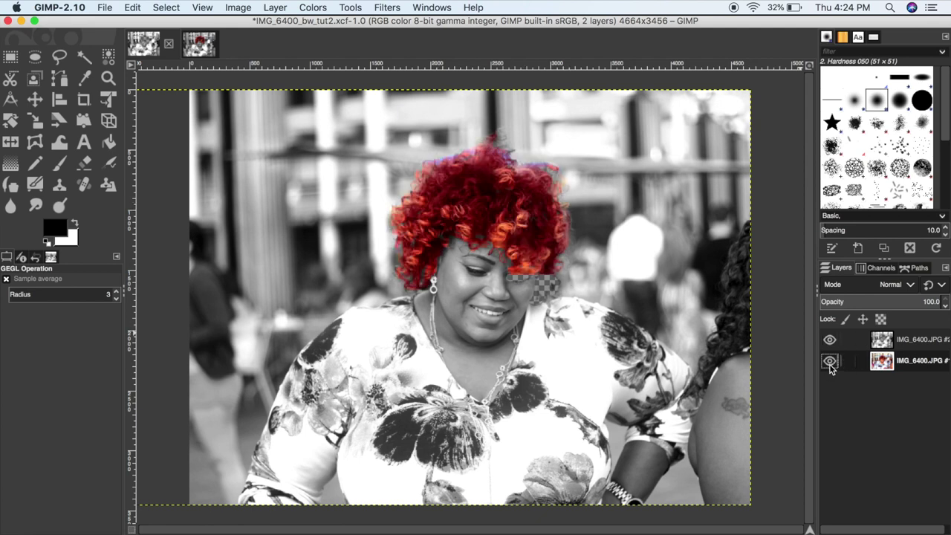